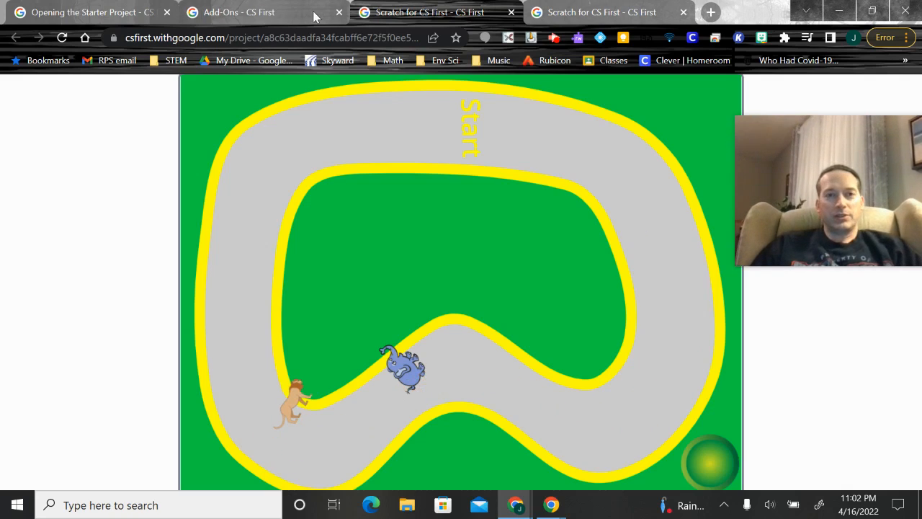
Return to the Opening the Starter Project page and advance to step 2, Move the Sprite
click(59, 6)
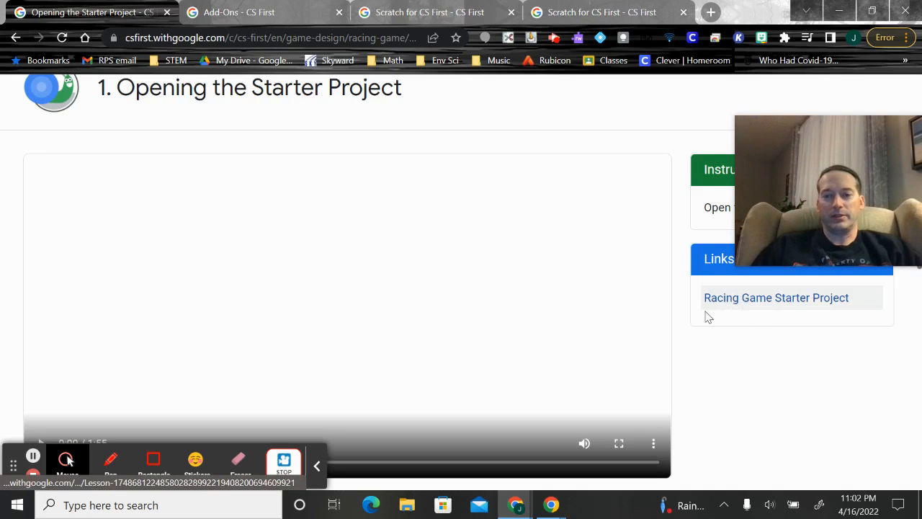
scroll(719, 350, down, 3)
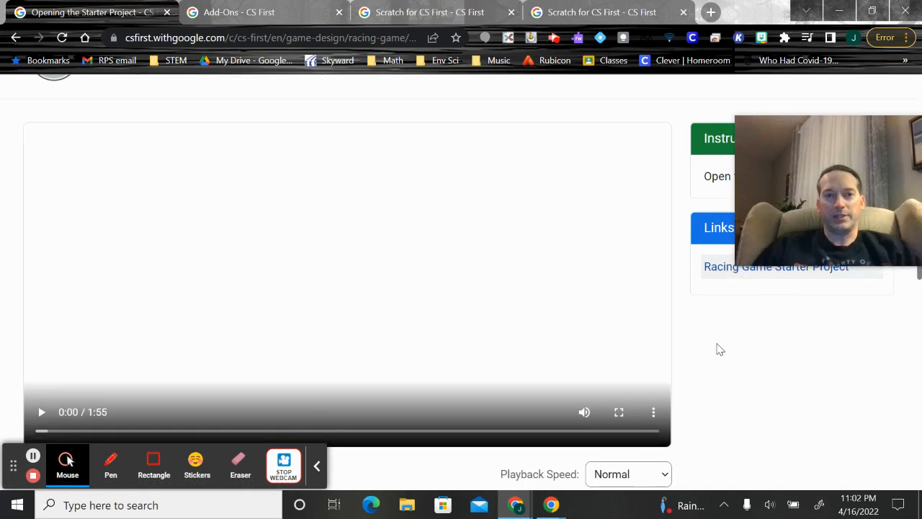
scroll(718, 349, down, 3)
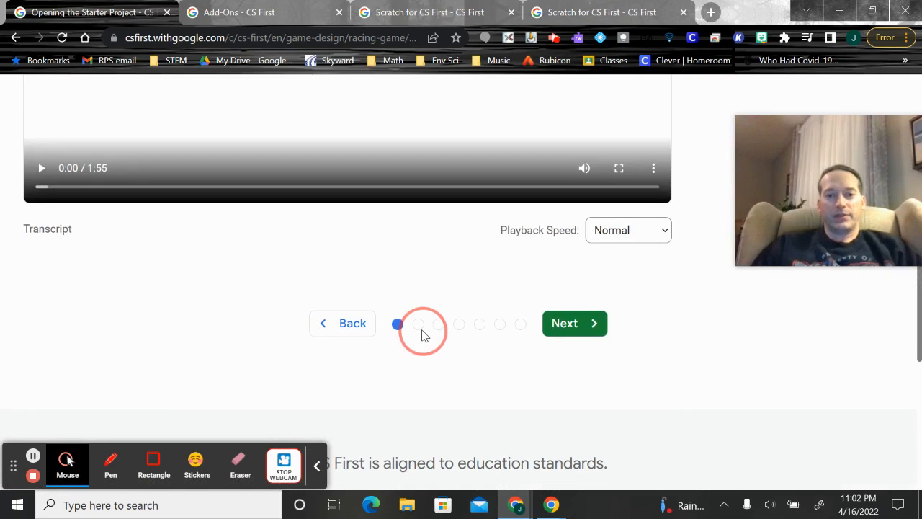
click(418, 324)
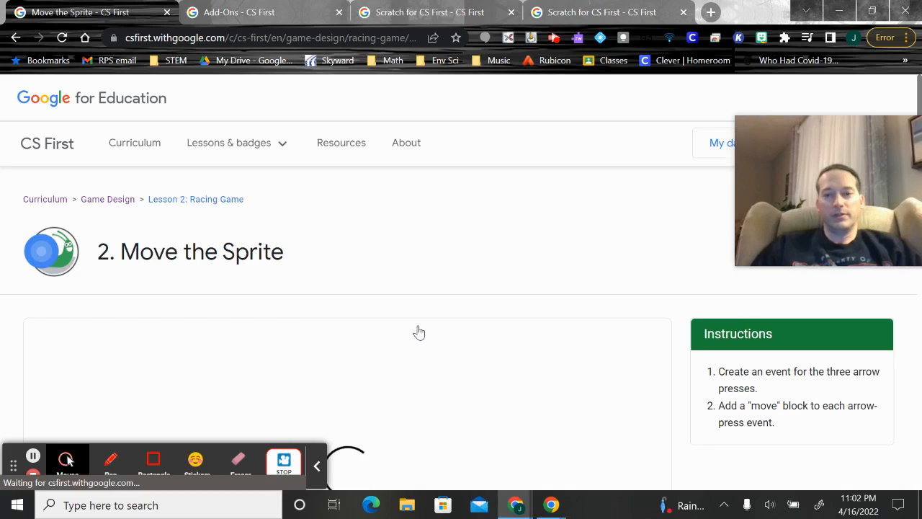
scroll(419, 332, down, 2)
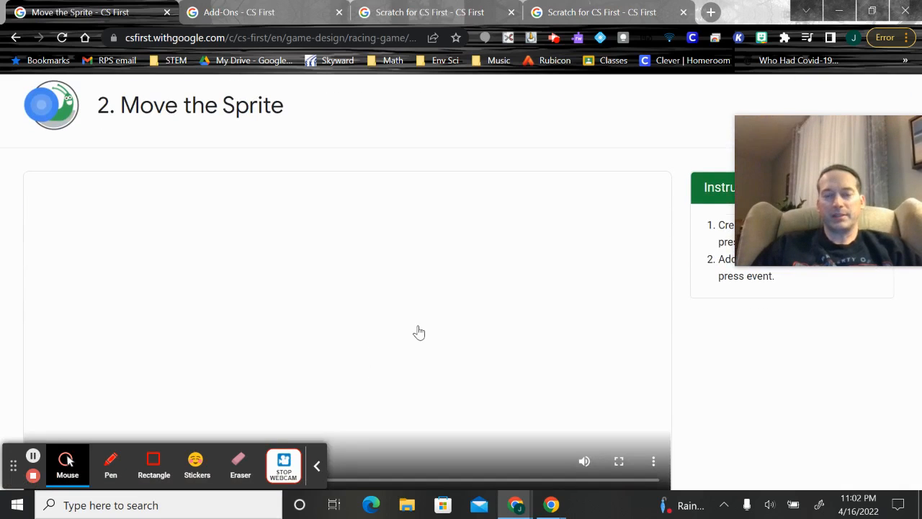
scroll(420, 332, down, 3)
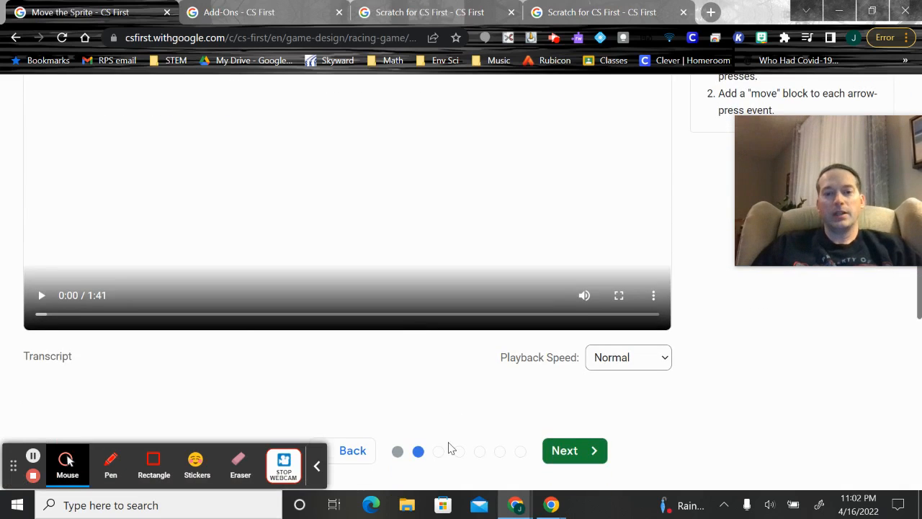
Advance to step 3, Moving More Smoothly with "Repeat Until", and review the page
click(438, 451)
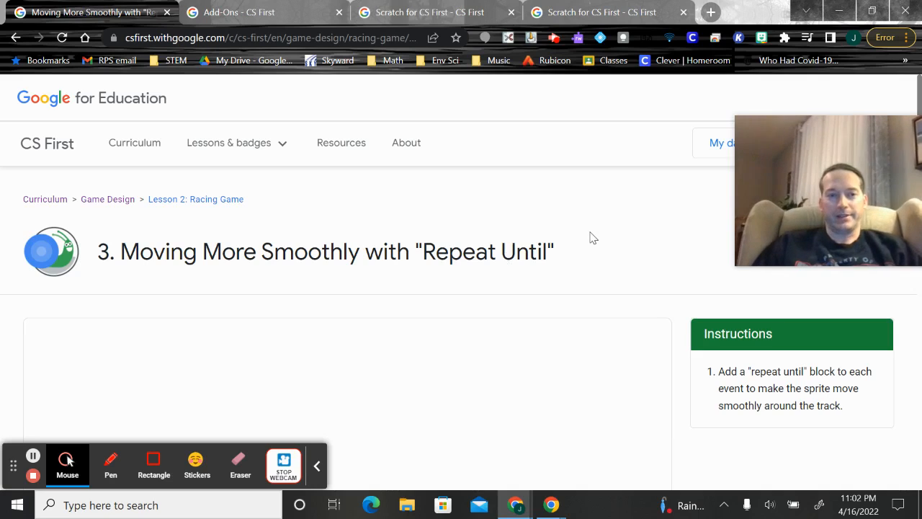
scroll(590, 238, down, 1)
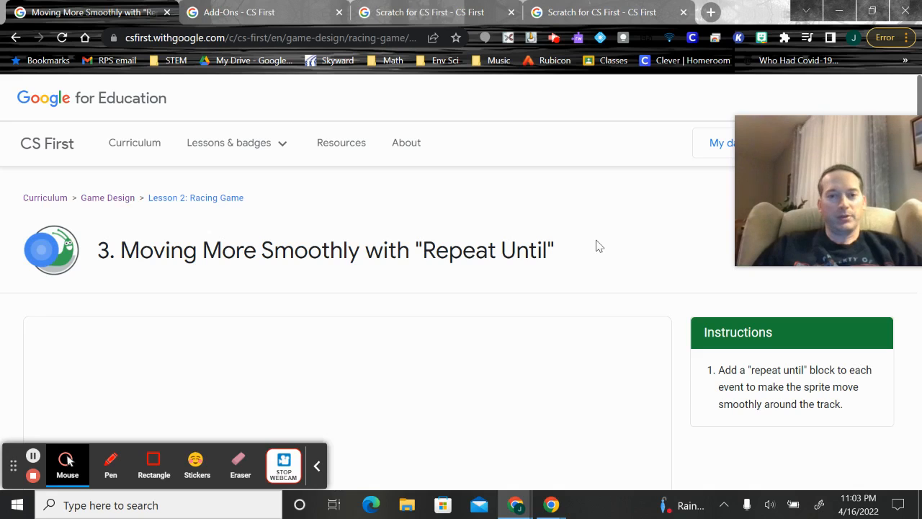
scroll(598, 246, down, 5)
scroll(598, 246, down, 3)
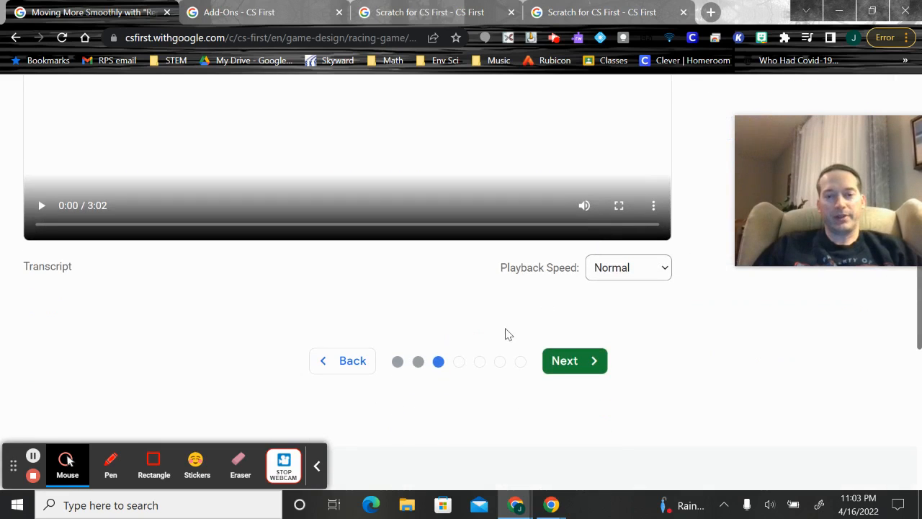
Advance to step 4, Add-Ons, showing cards like Crashing Sounds and Color Trail
click(465, 362)
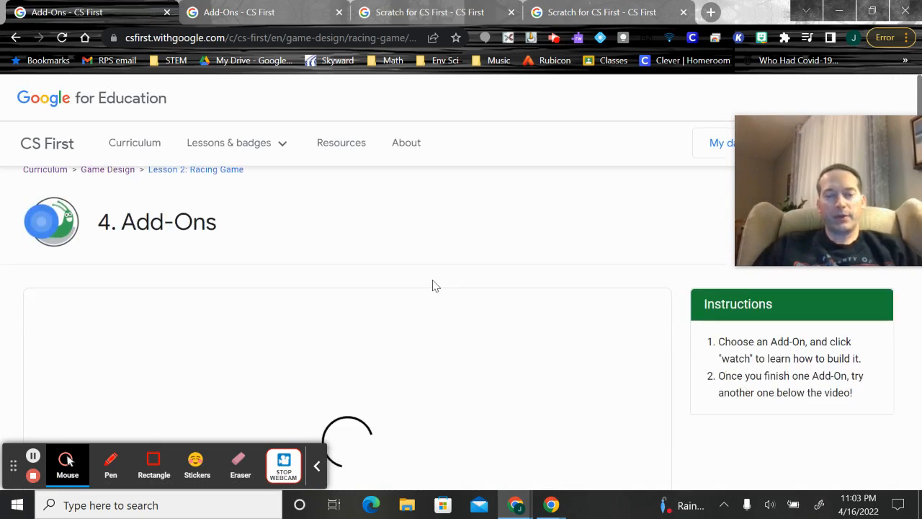
scroll(433, 284, down, 5)
scroll(432, 283, down, 5)
scroll(432, 283, down, 3)
scroll(433, 283, down, 2)
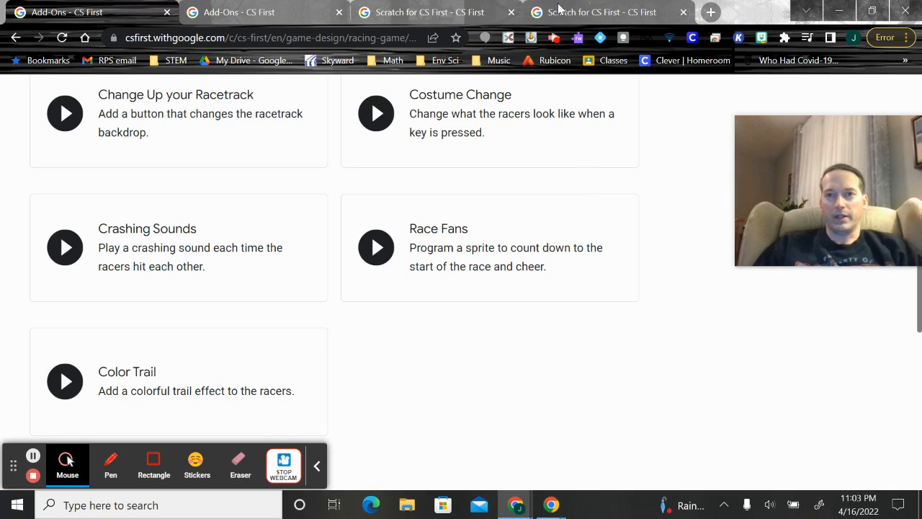
Show the animal racetrack project full stage and cycle its backdrop through three track layouts
click(601, 12)
click(418, 11)
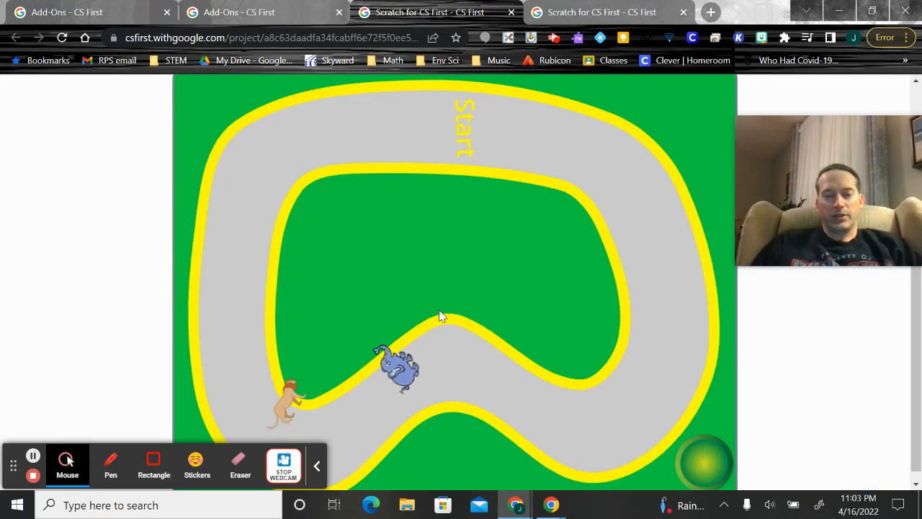
click(708, 458)
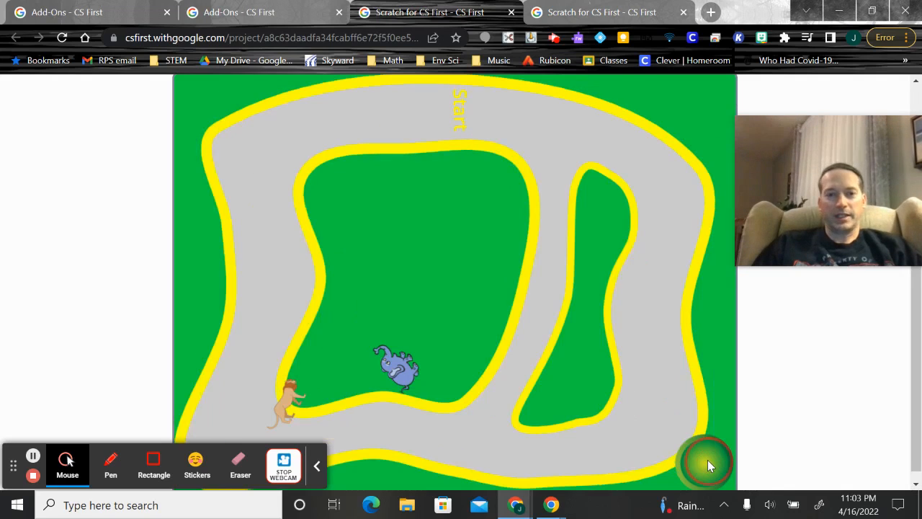
click(708, 459)
click(707, 459)
Switch to the car racetrack project and run it full stage with the runner and red car
click(601, 12)
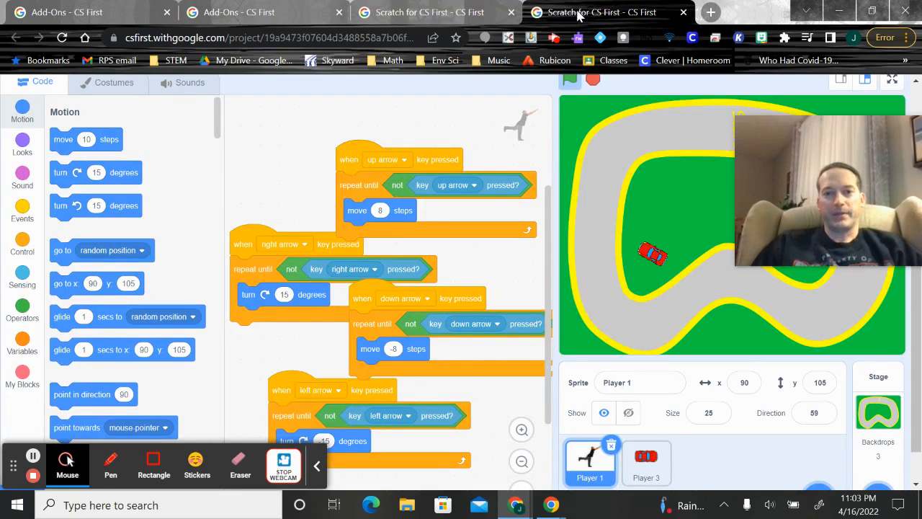
click(892, 81)
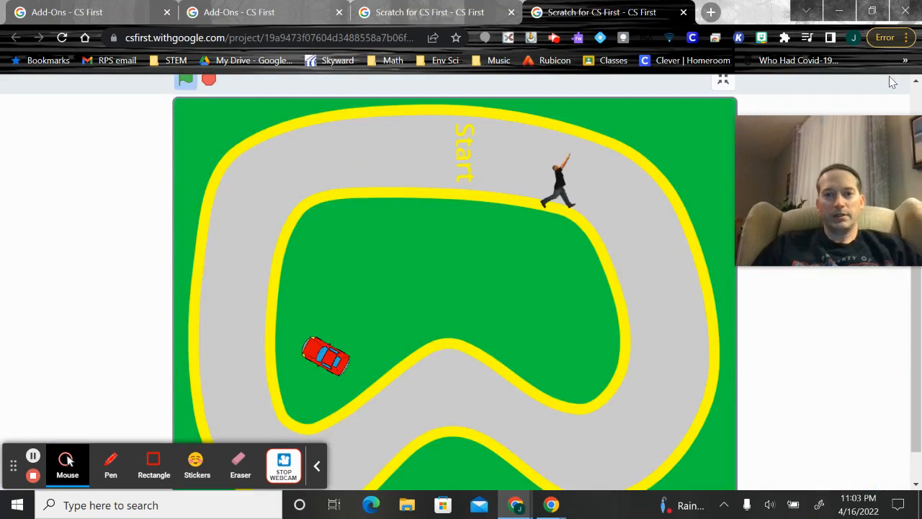